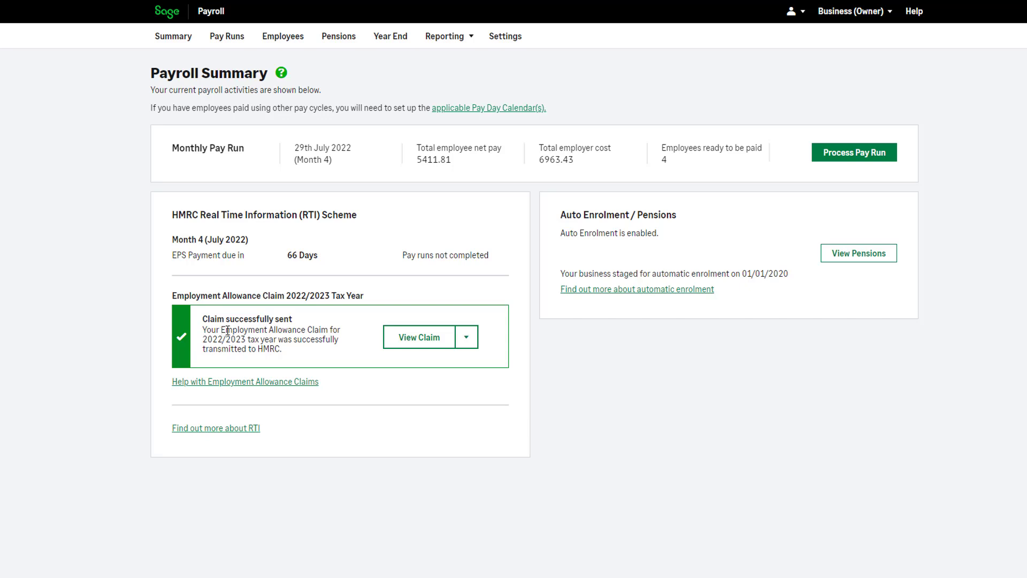
Add a new NEST Corporation pension scheme and enter its employer reference
click(353, 51)
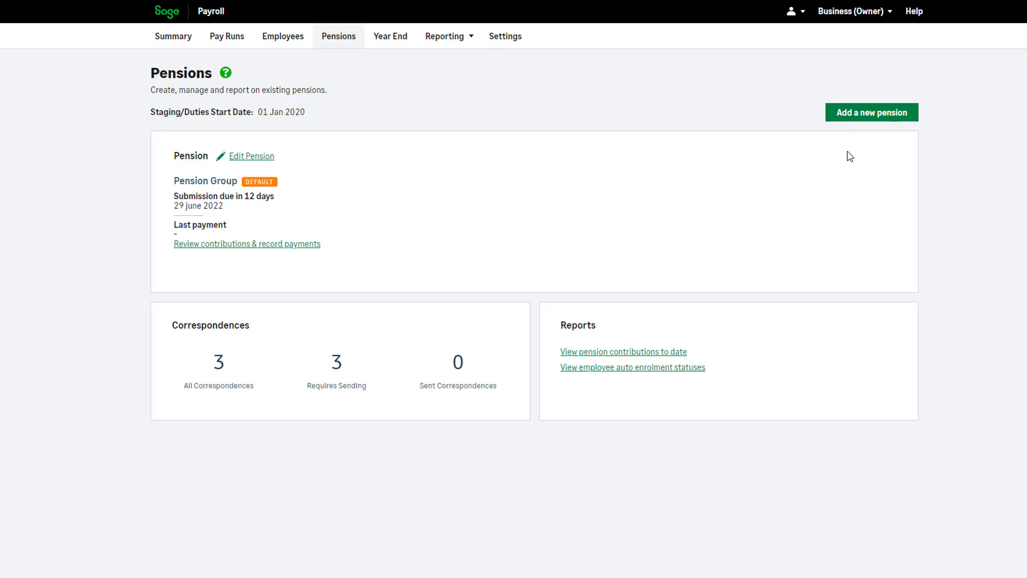
click(858, 121)
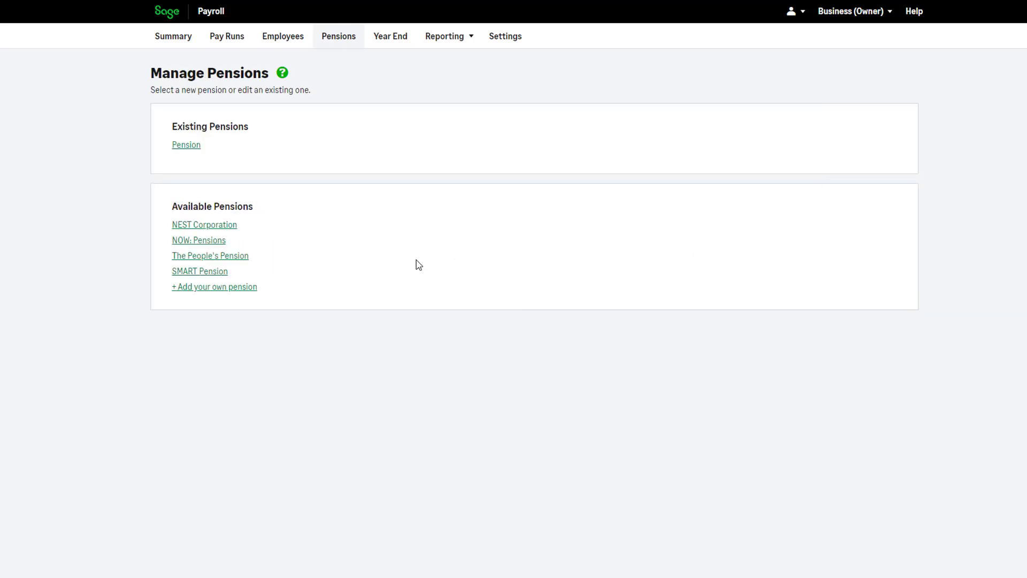
click(204, 225)
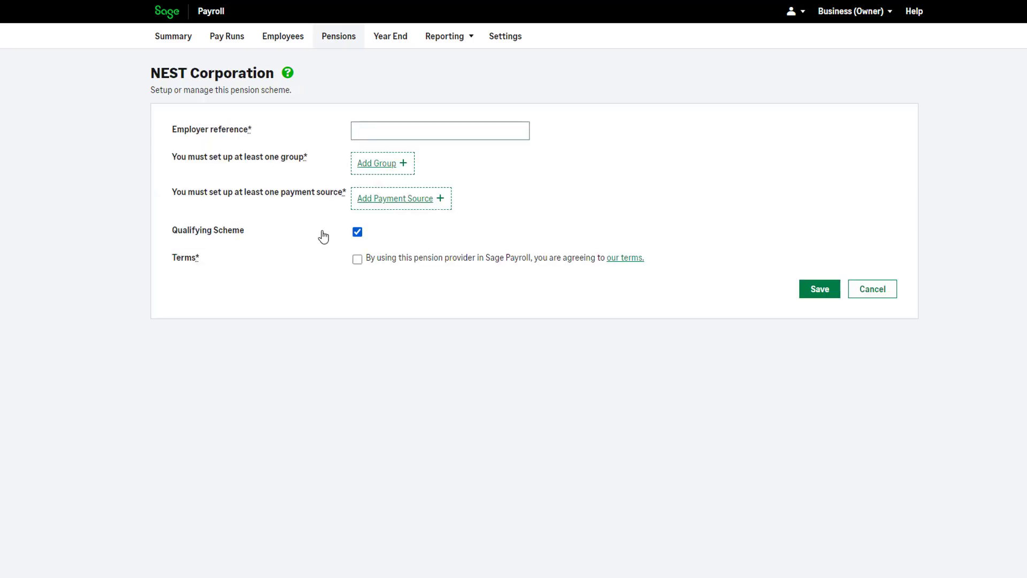
click(362, 130)
text(EMP123)
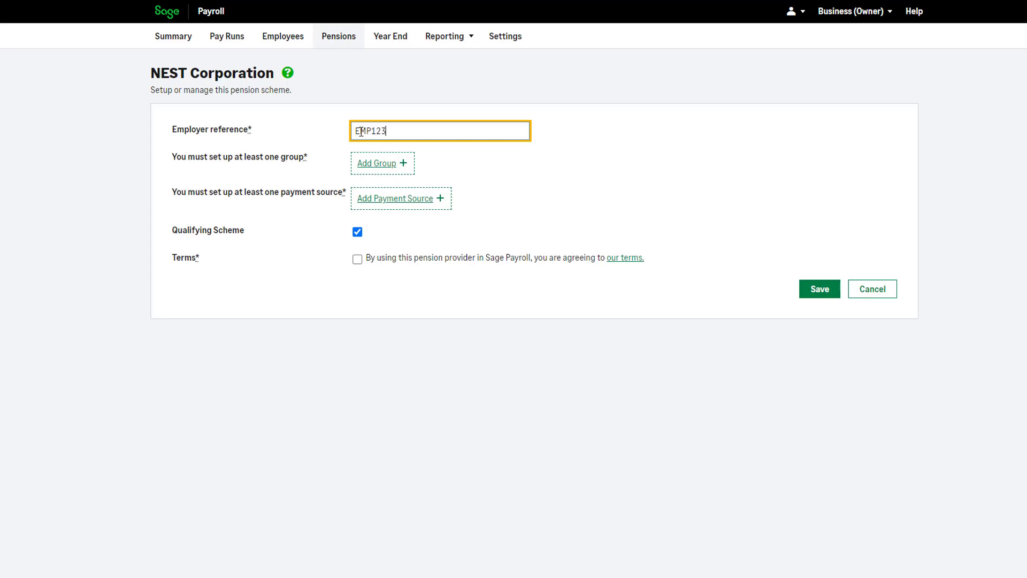
text(456789)
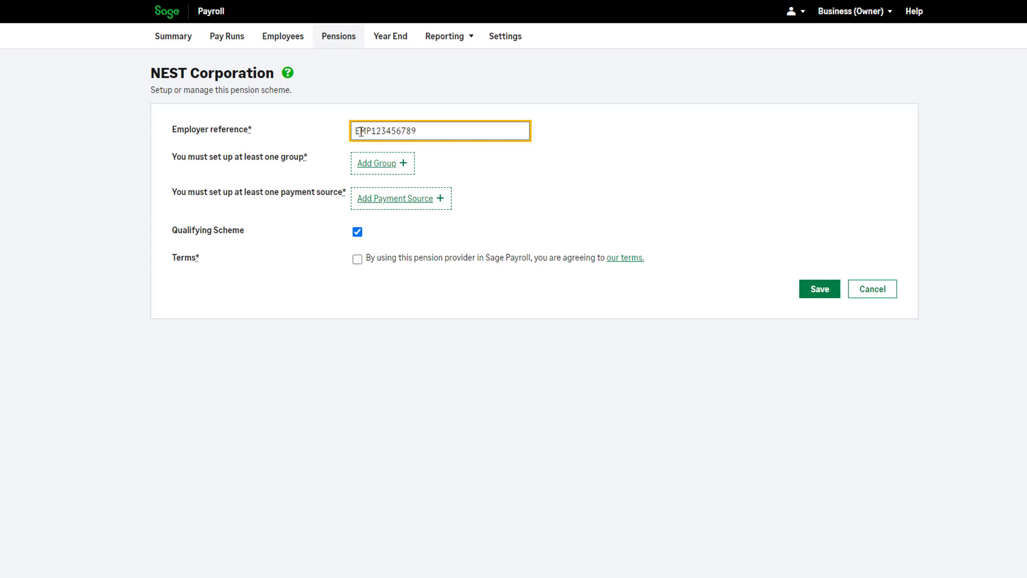
click(378, 170)
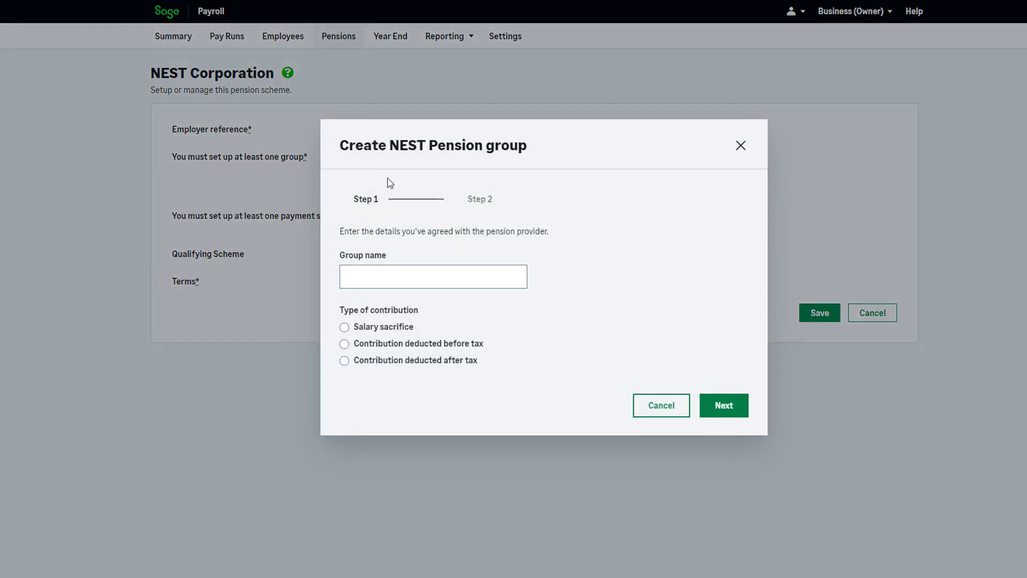
Name the group 'Salary Sacrifice', make it salary sacrifice, with 3% employer and 5% employee contributions
click(399, 273)
text(Salary Sac)
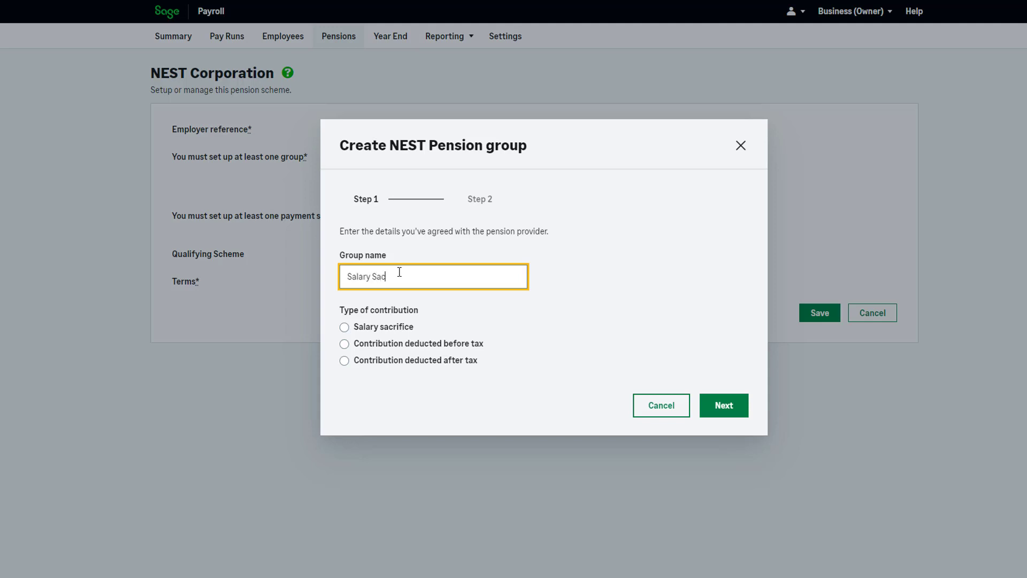
text(rifice)
click(344, 327)
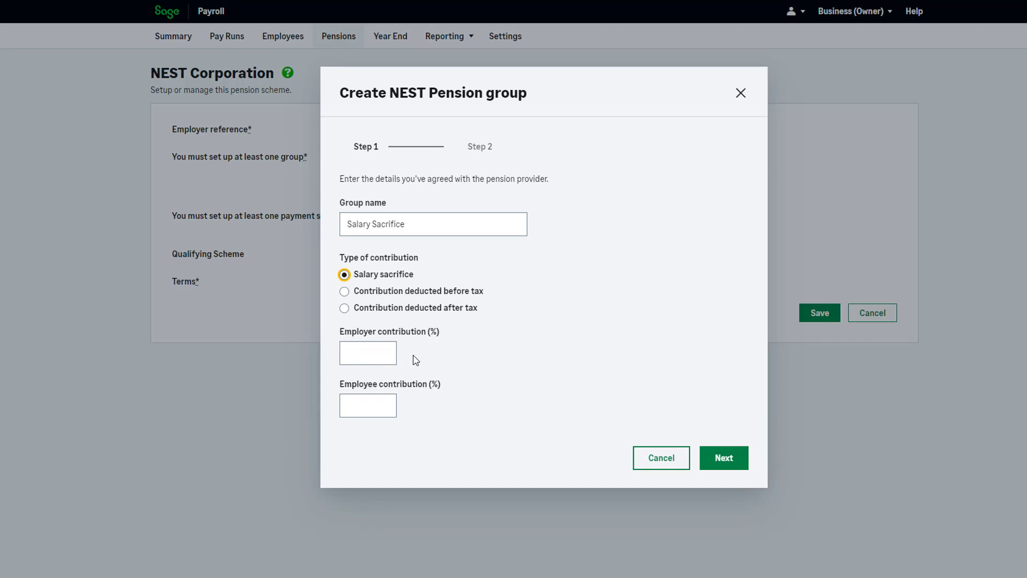
click(365, 356)
text(3)
click(363, 400)
text(5)
click(485, 448)
Pay group contributions on the 30th each month, enable automatic enrolment, and save the group
click(739, 462)
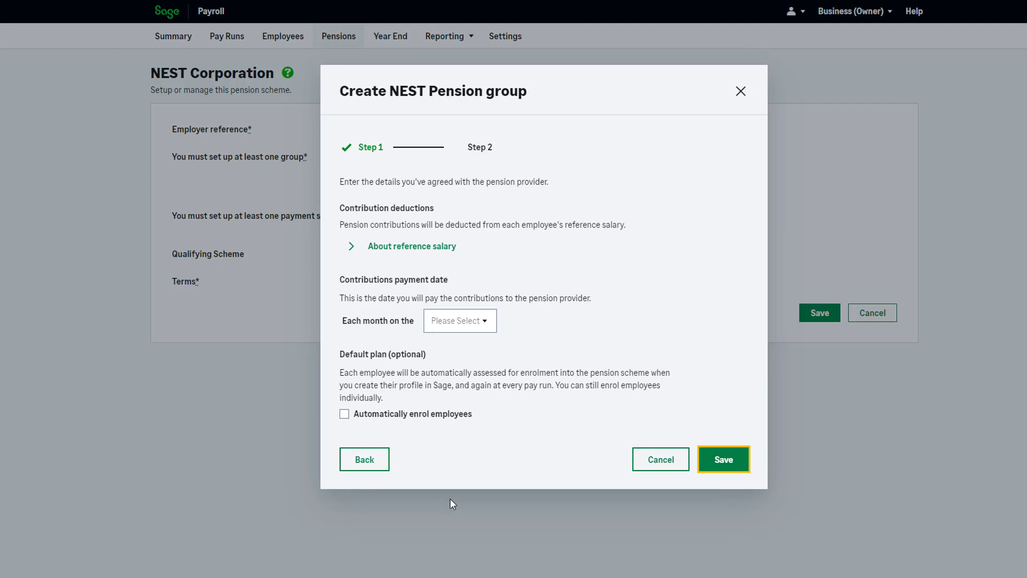
click(354, 245)
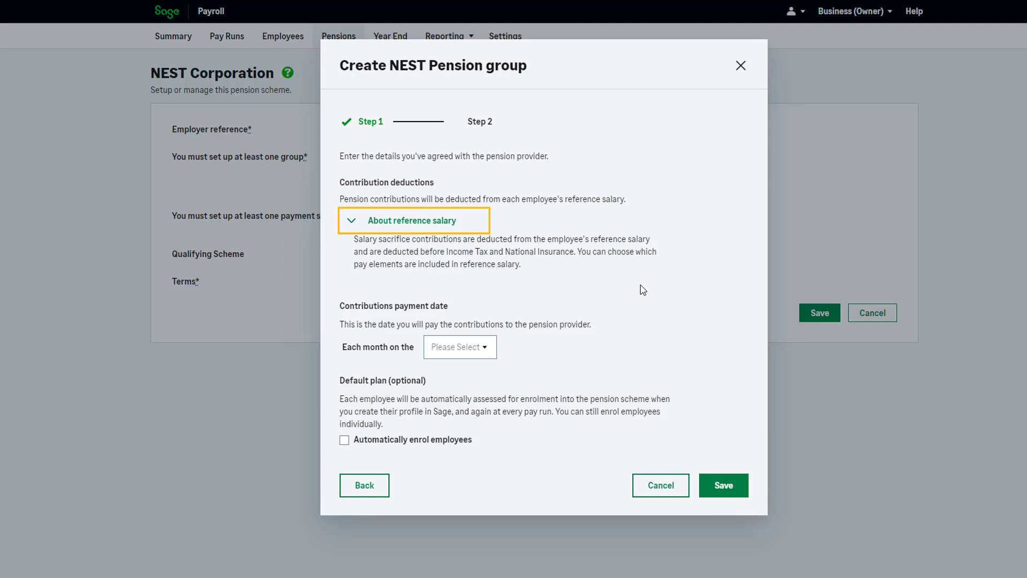
click(487, 351)
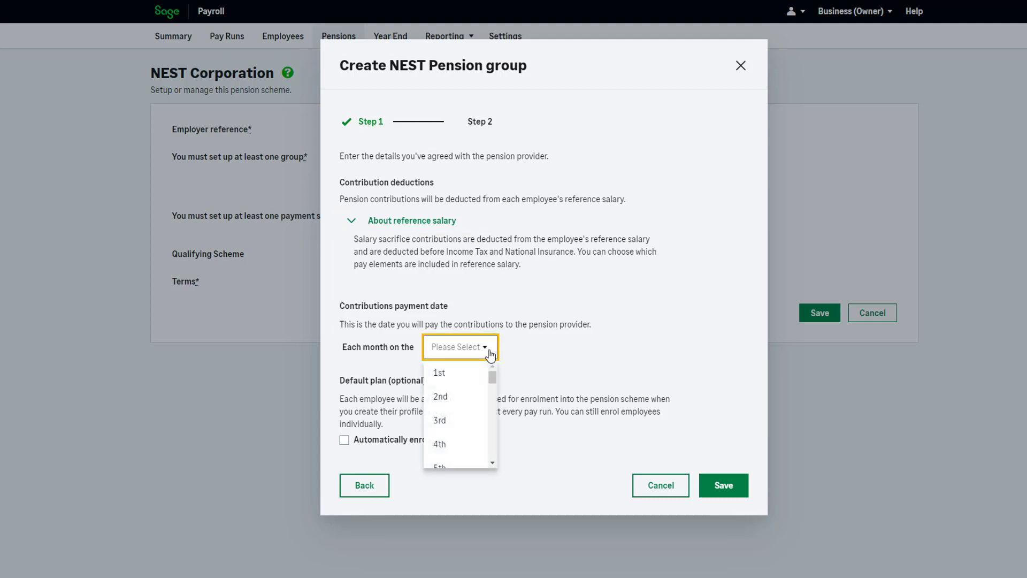
drag(493, 369, 488, 464)
click(455, 433)
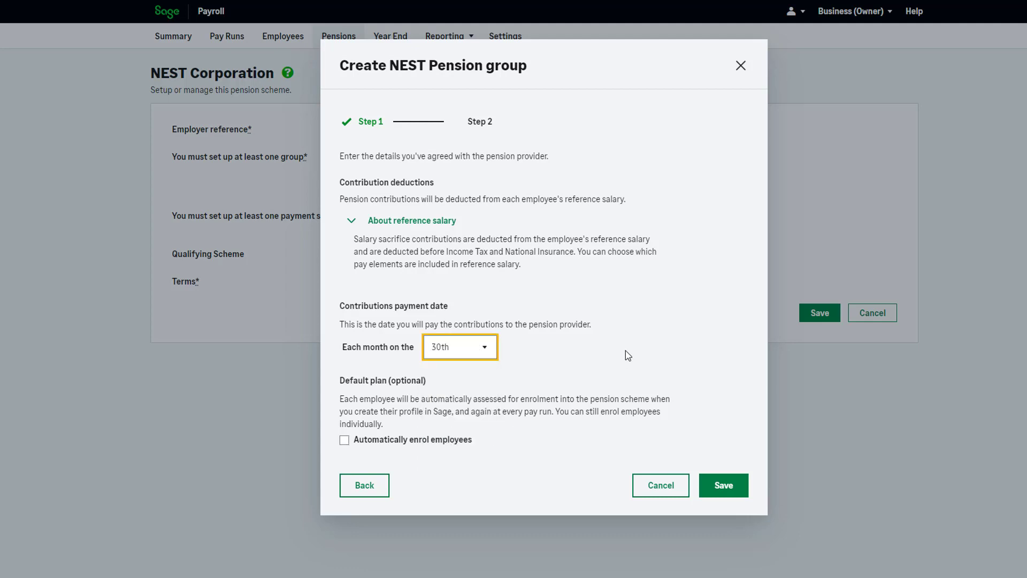
click(344, 444)
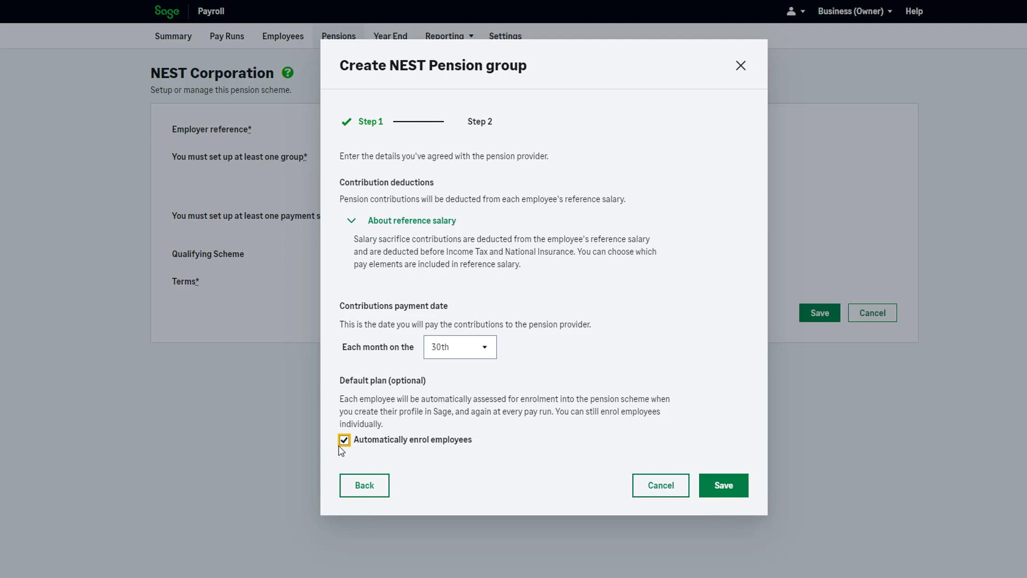
click(716, 487)
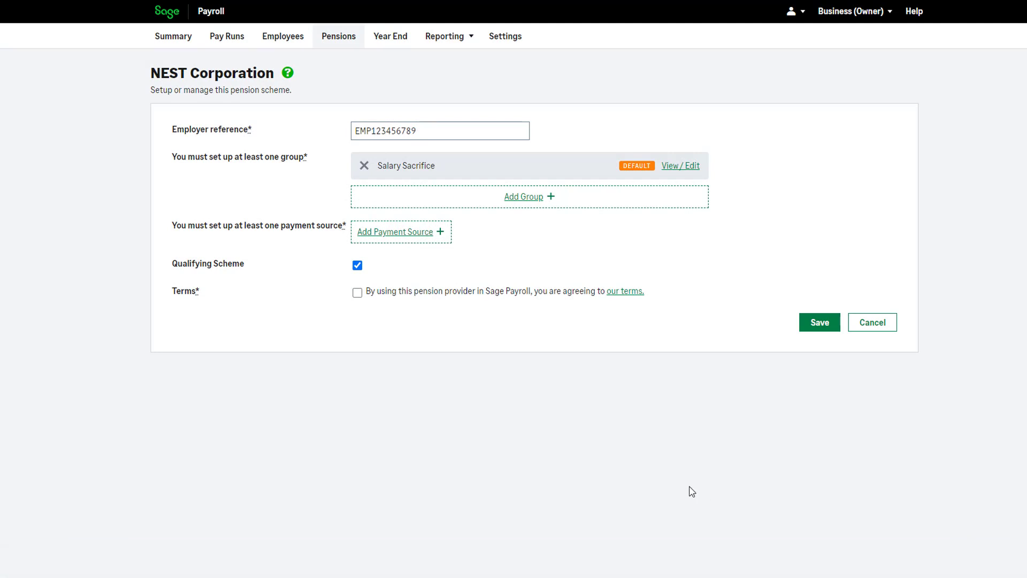
click(431, 235)
Add a payment source named 'Payment Source' and save the NEST Corporation scheme
click(510, 94)
text(Payment Source)
click(630, 162)
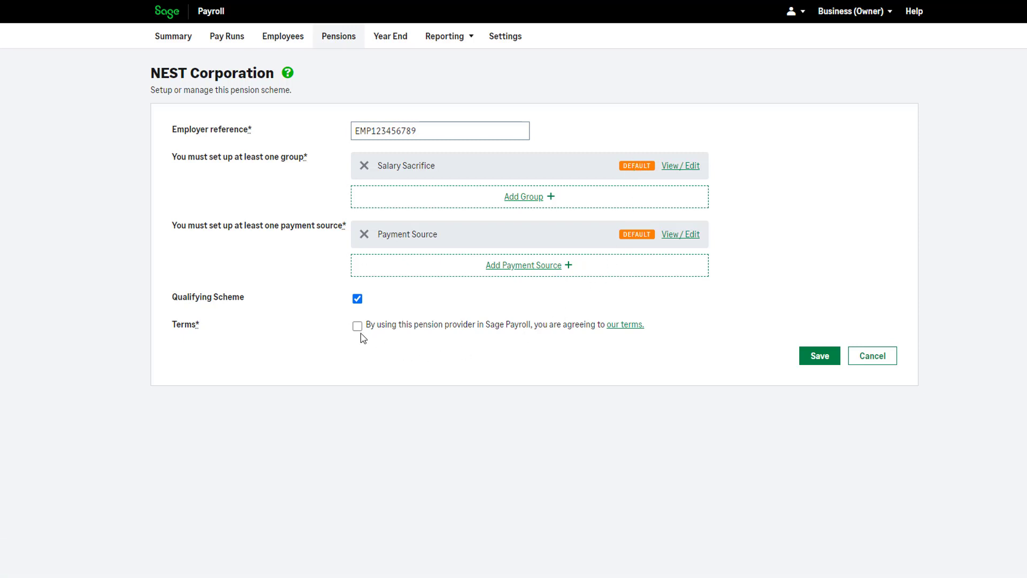
click(820, 356)
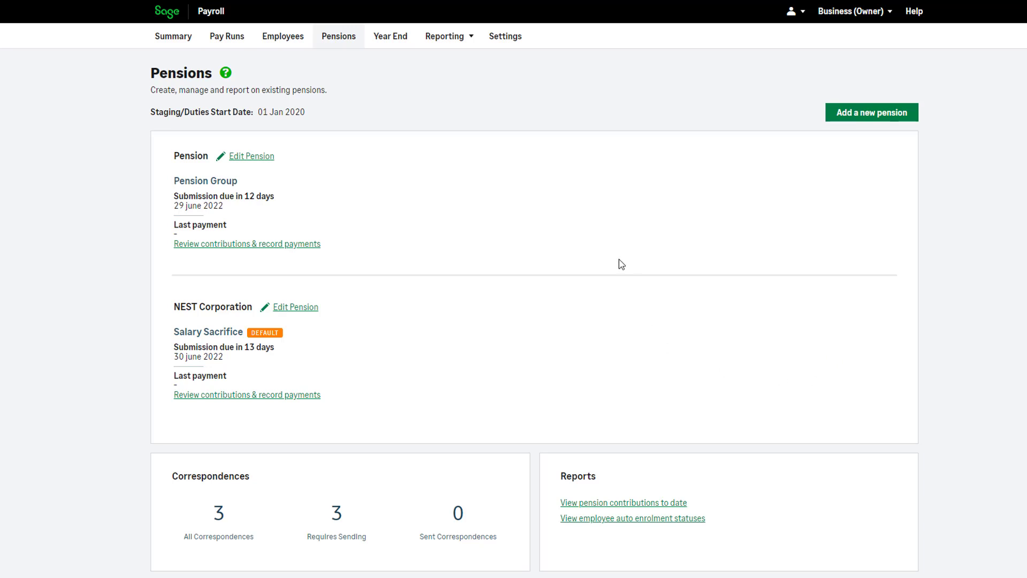
Open the payroll Settings page
click(511, 52)
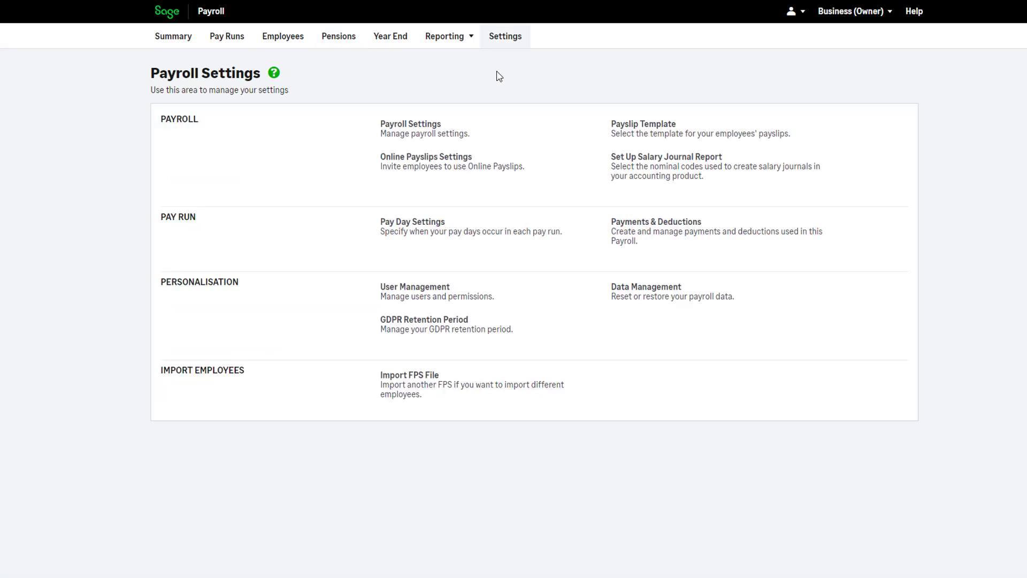
Enable salary sacrifice on the Salary payment in payments and deductions settings
click(665, 252)
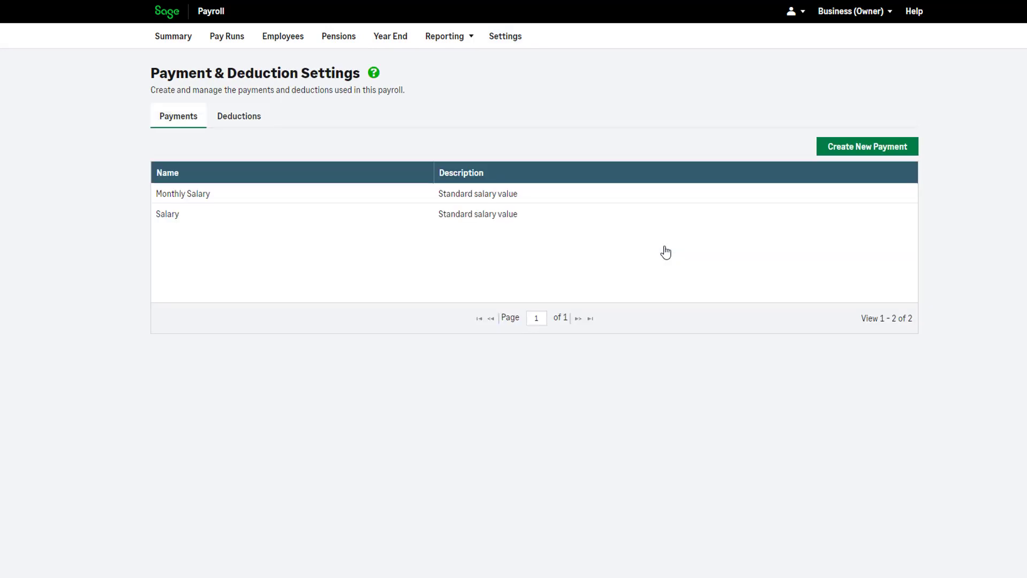
click(532, 224)
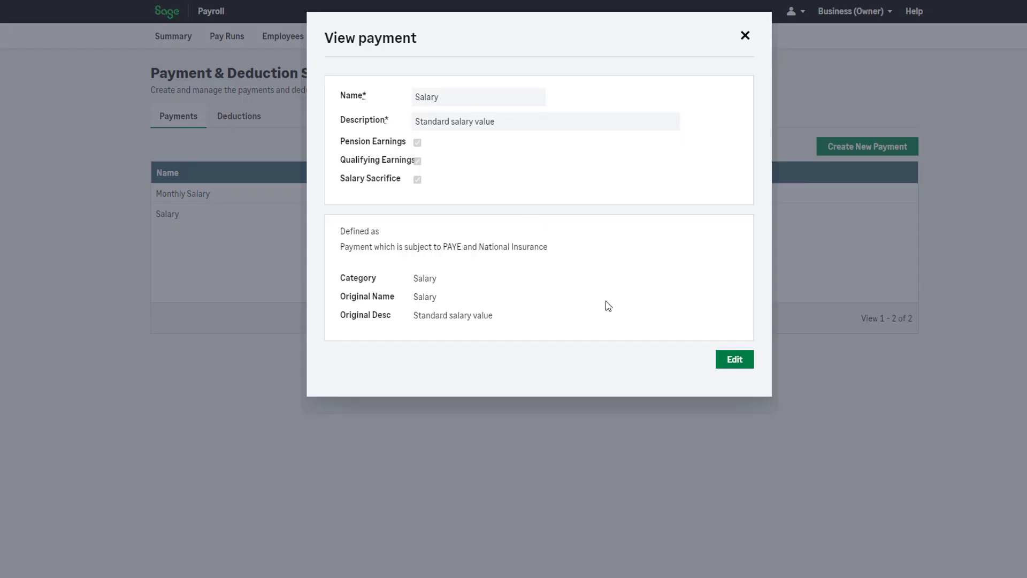
click(725, 363)
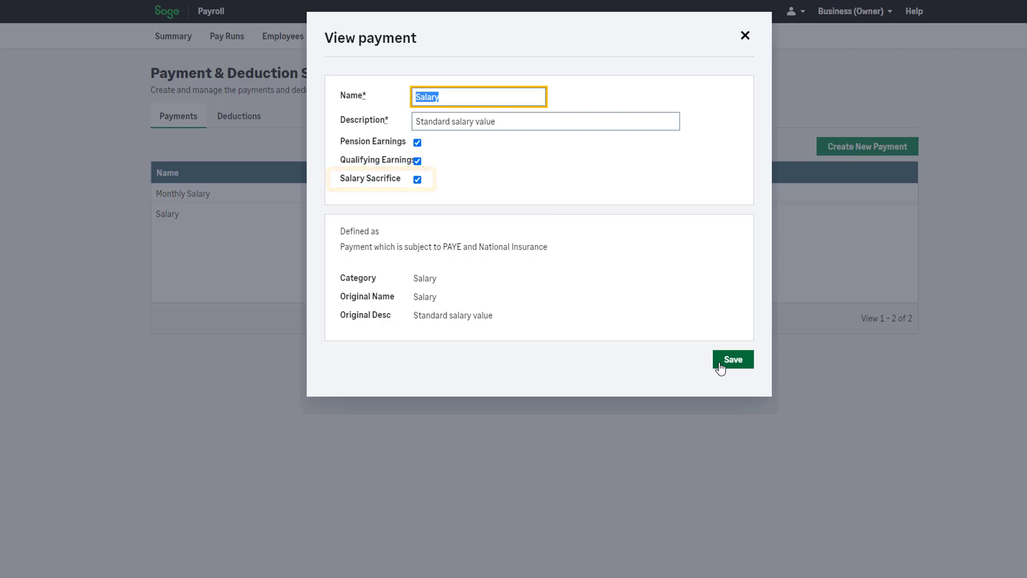
click(720, 365)
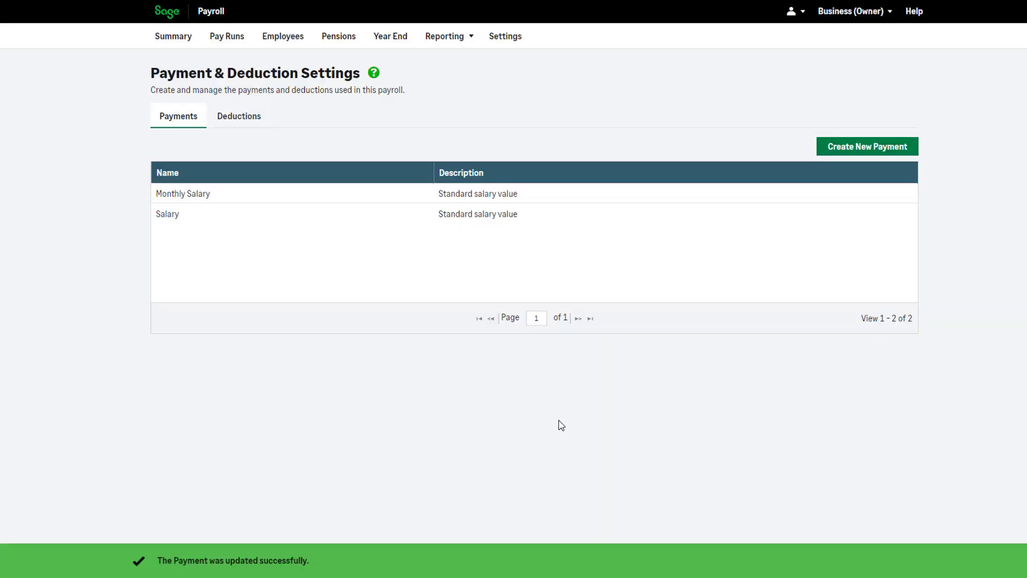
Review the Monthly Salary payment's details and begin creating a new payment
click(560, 198)
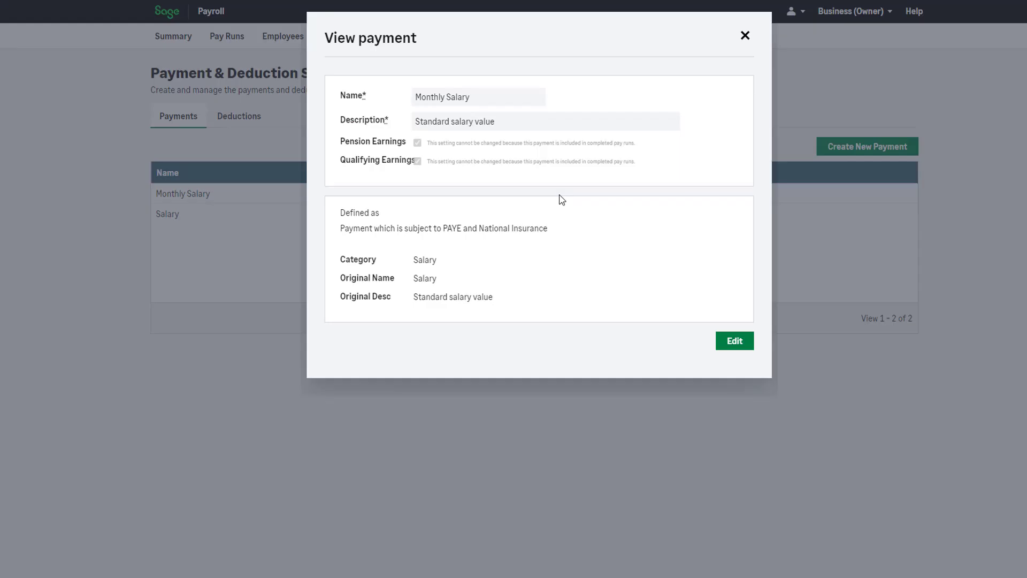
click(739, 347)
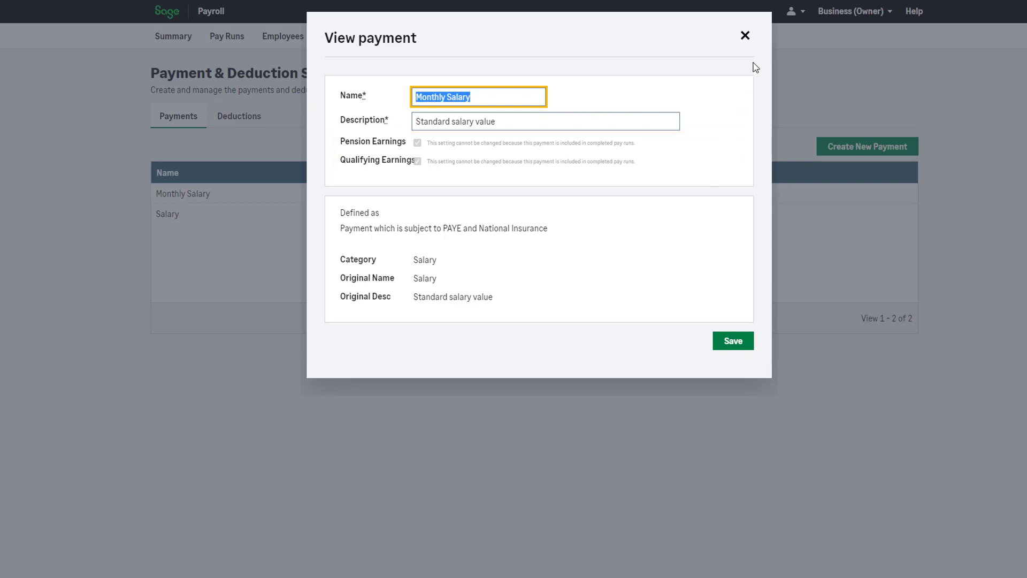
click(745, 36)
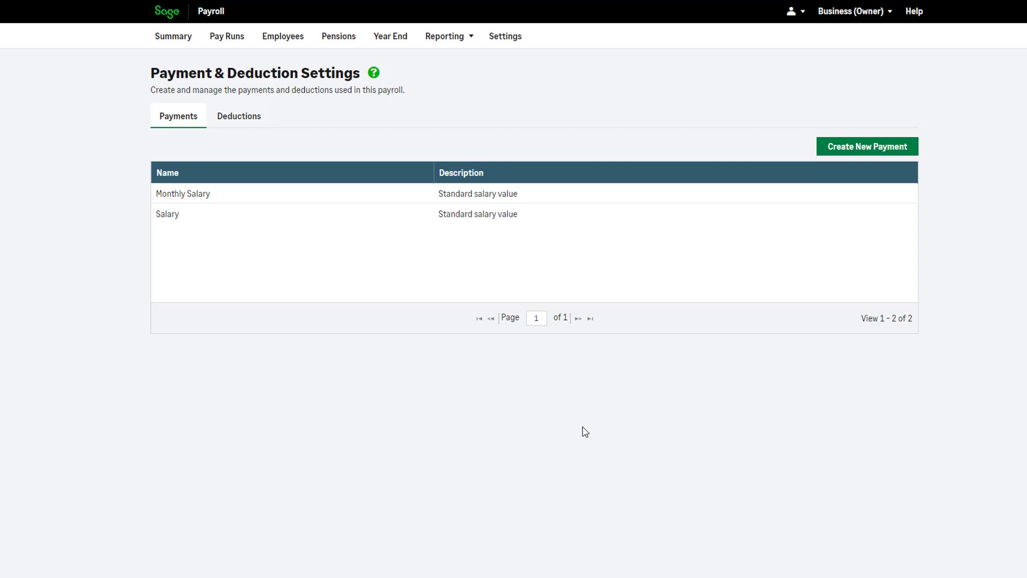
click(845, 155)
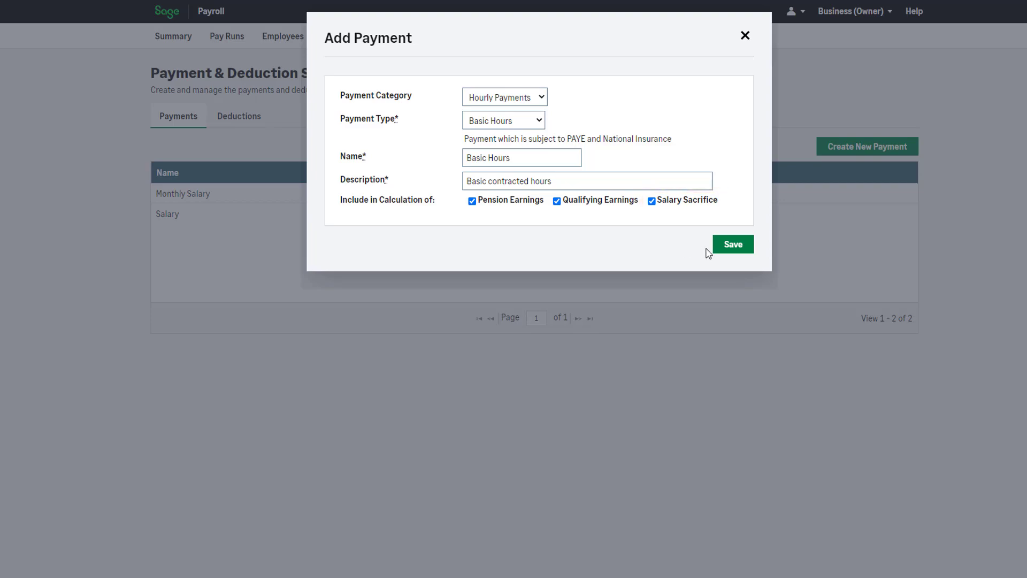
Save the Basic Hours hourly payment counted towards pension, qualifying earnings and salary sacrifice
click(721, 248)
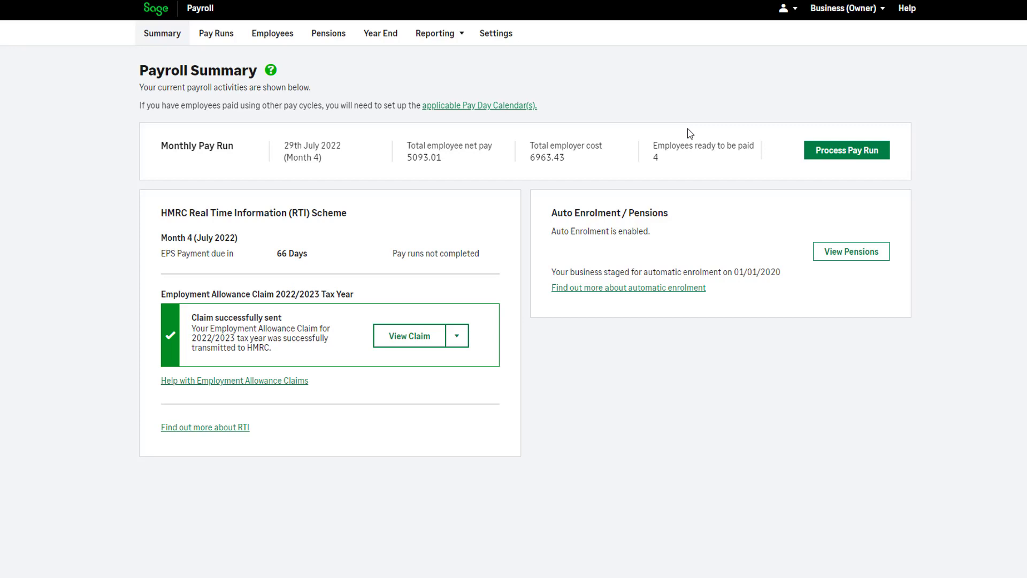
Start the 29/07/2022 monthly pay run and advance past Absences to the Pay step
click(866, 161)
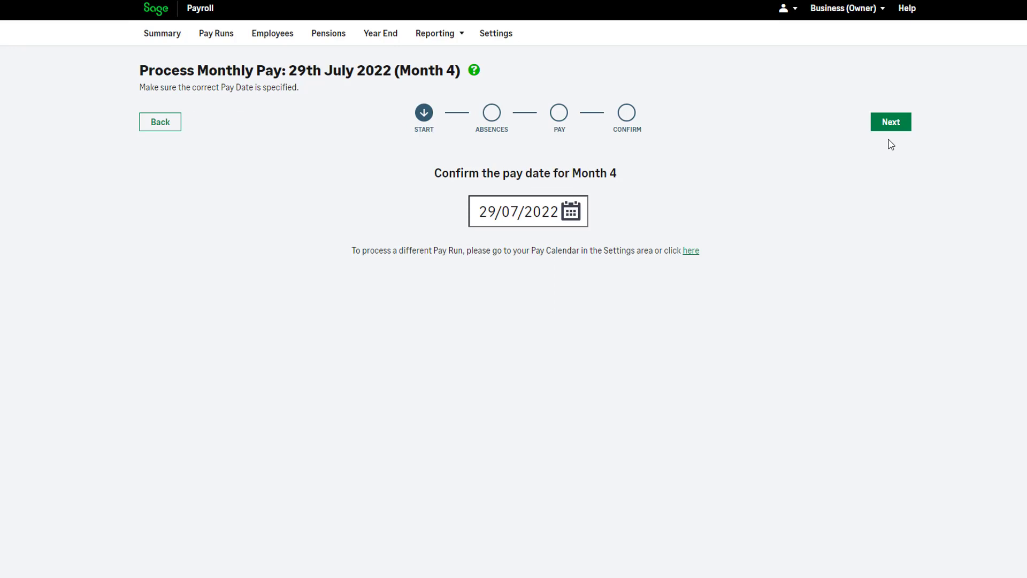
click(892, 129)
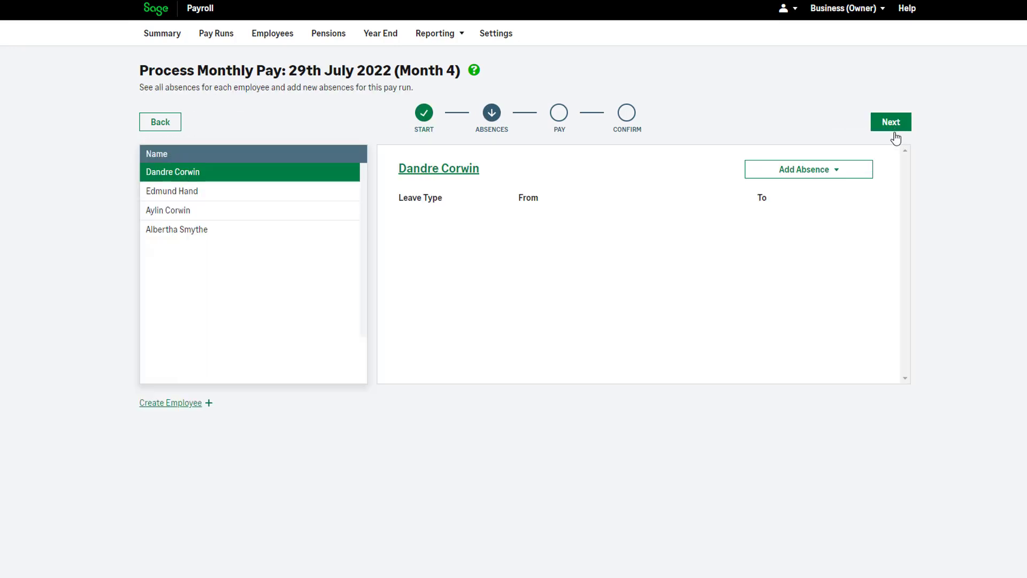
click(895, 132)
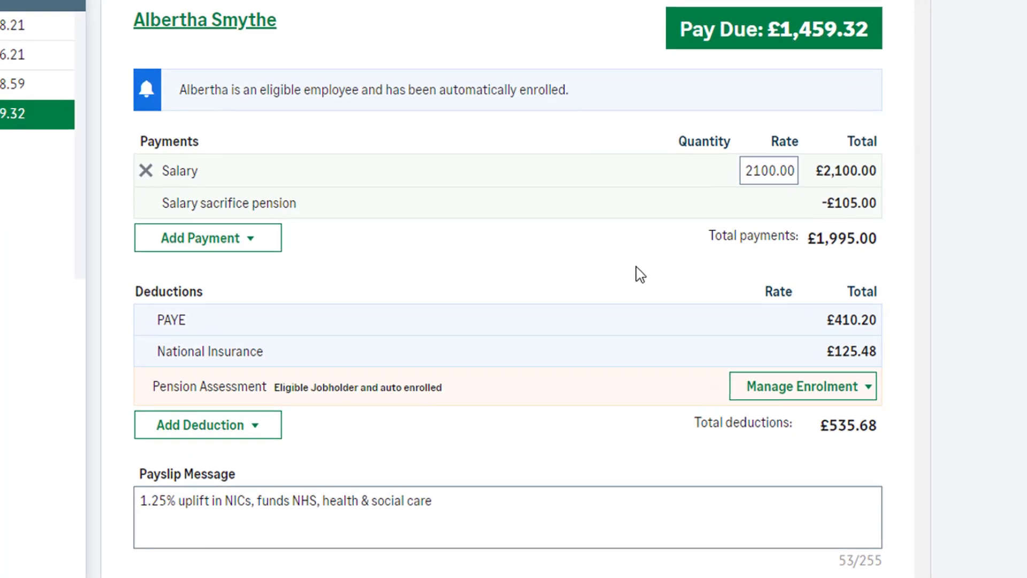
Check the employee's NEST contributions stay Percentage at 5% employee and 3% employer, without changes
click(866, 391)
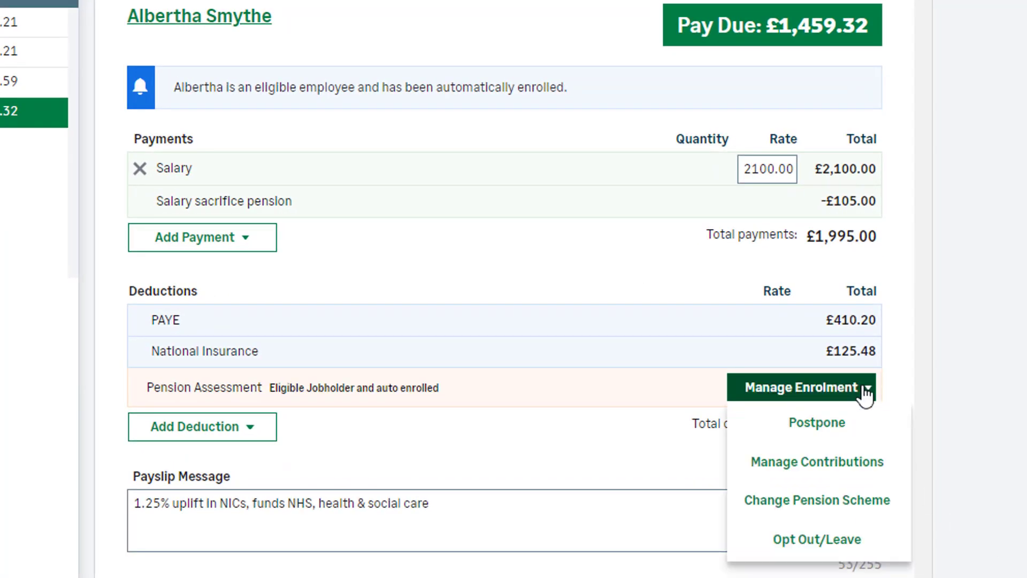
click(894, 481)
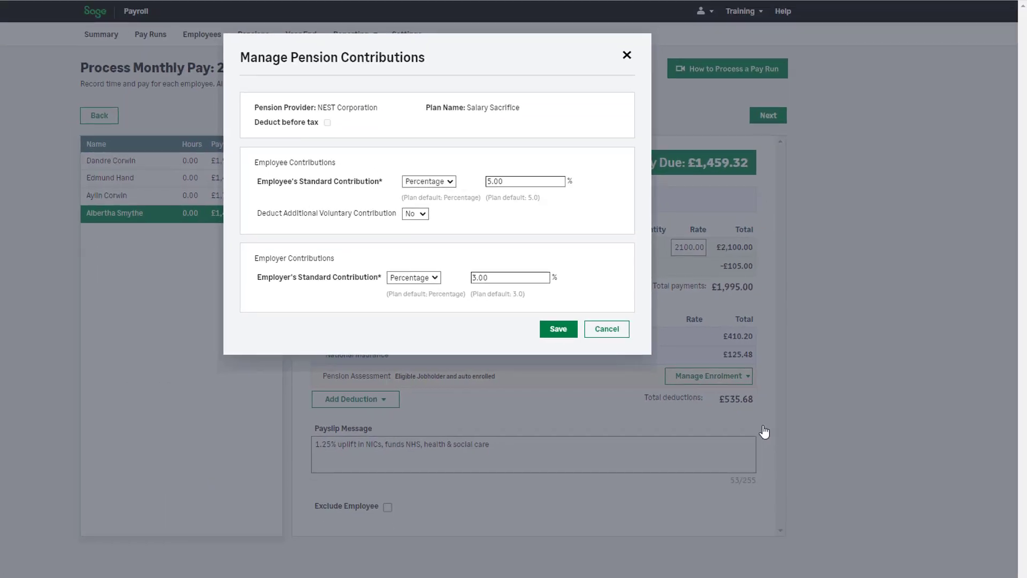
click(448, 184)
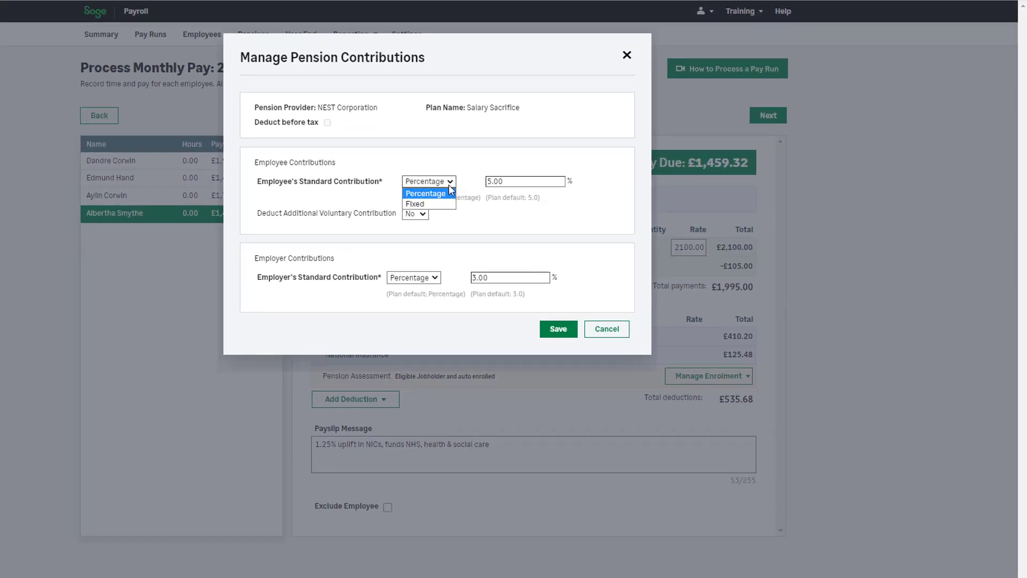
click(448, 225)
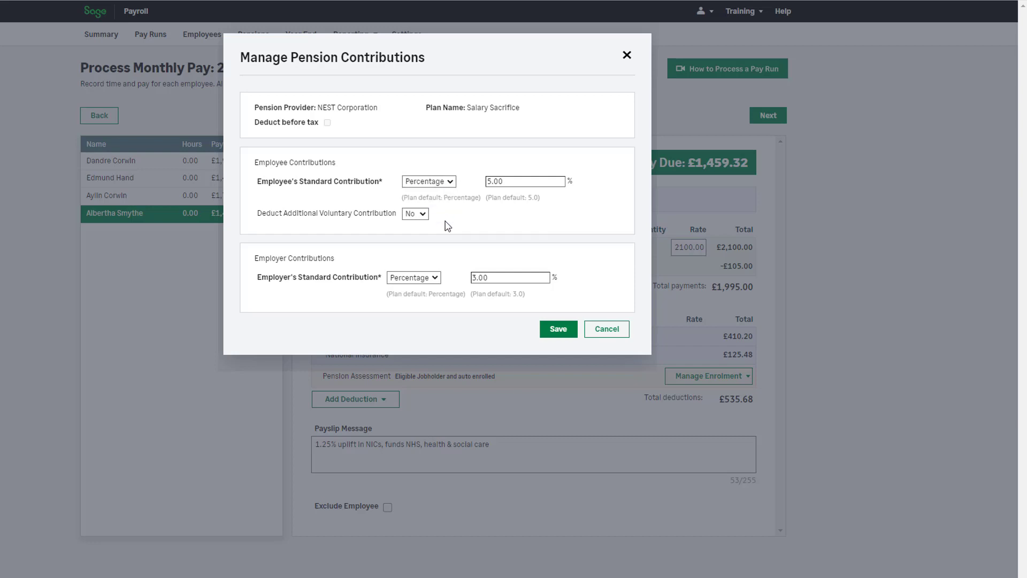
click(615, 334)
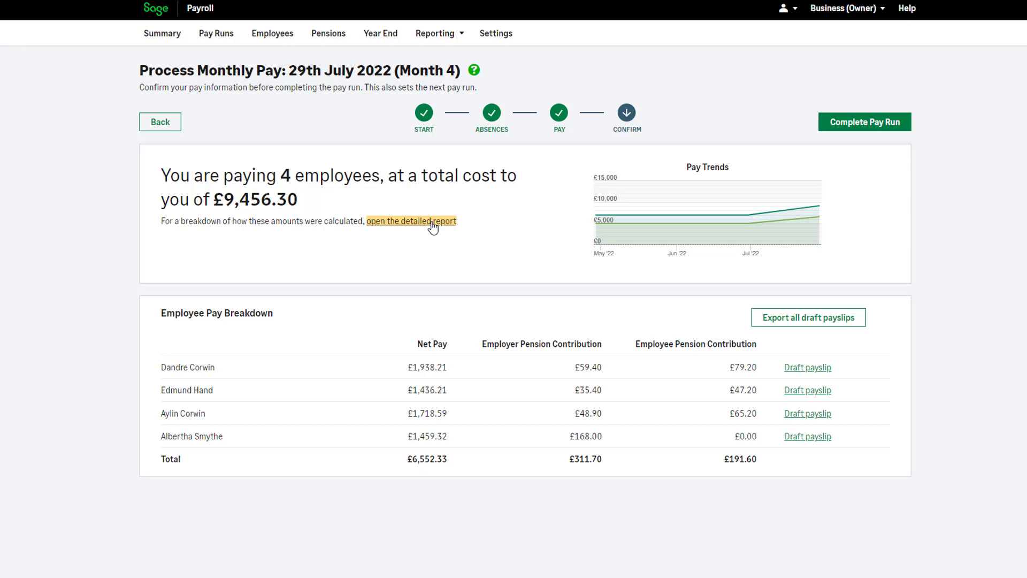
Open the detailed report PDF for Monthly Pay Run 4
click(433, 221)
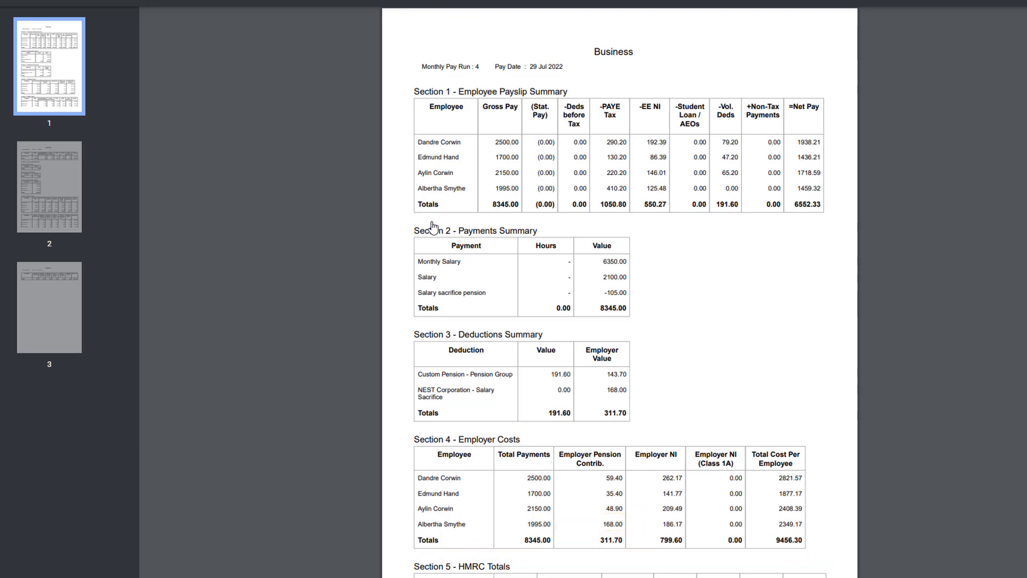
Scroll the pay run PDF down to Section 7 Year To Date
scroll(358, 247, down, 12)
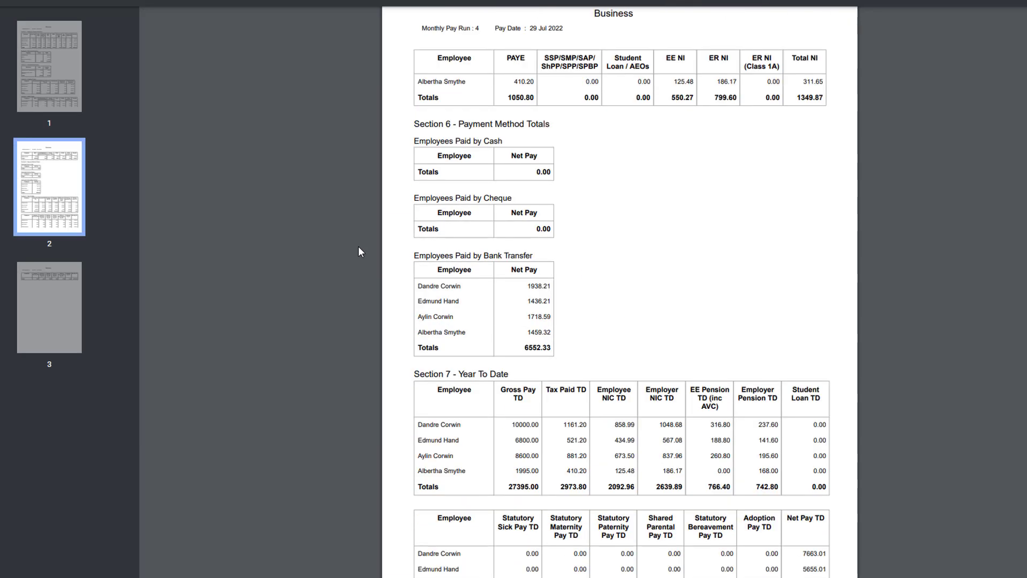
scroll(358, 247, down, 2)
scroll(358, 247, down, 2)
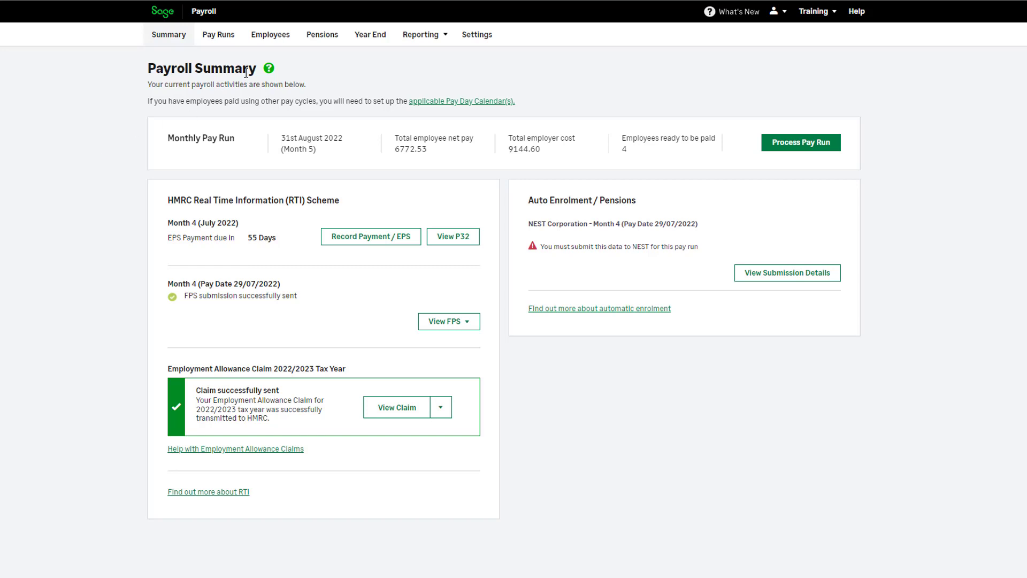
Open the 'View pension contributions to date' report from the Pensions area for 2022/2023
click(314, 42)
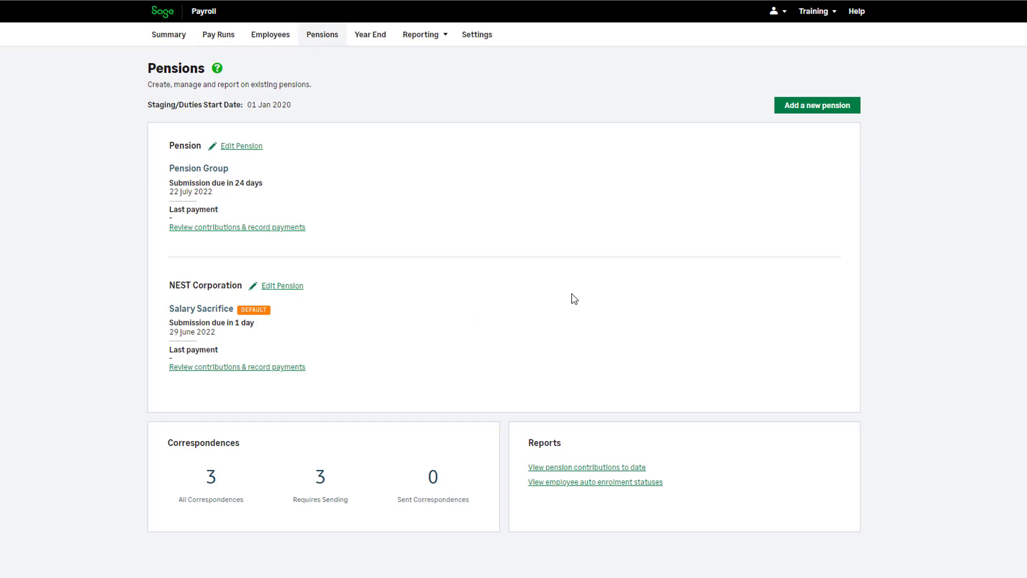
click(625, 470)
click(626, 470)
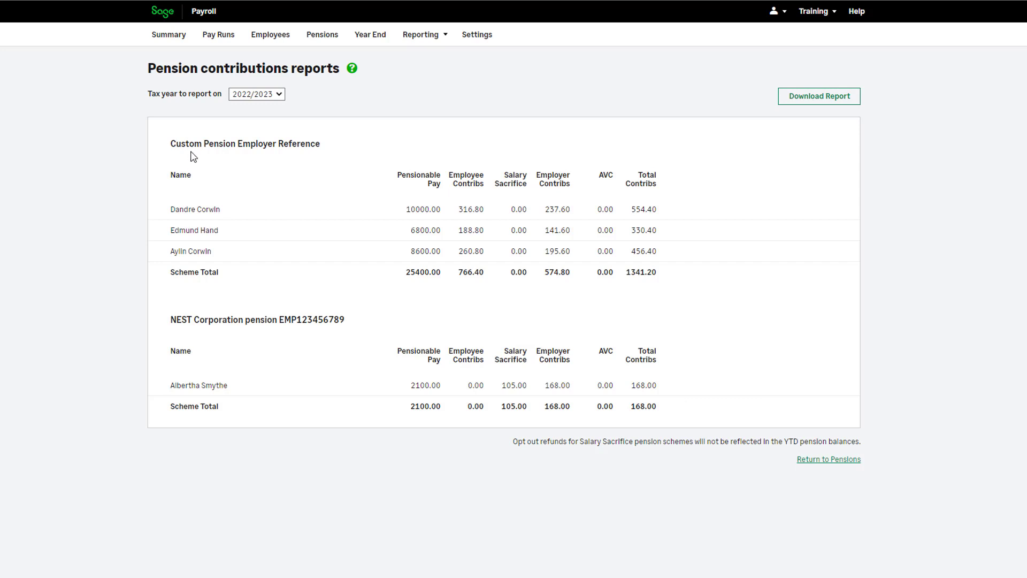
Open the processed Month 4 pay run from the Pay Runs list
click(218, 35)
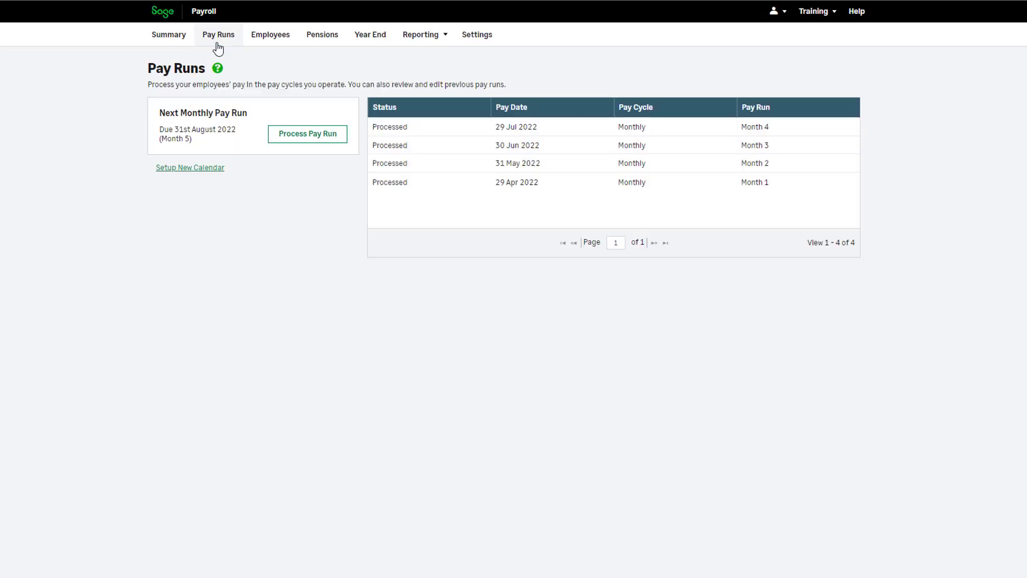
click(458, 131)
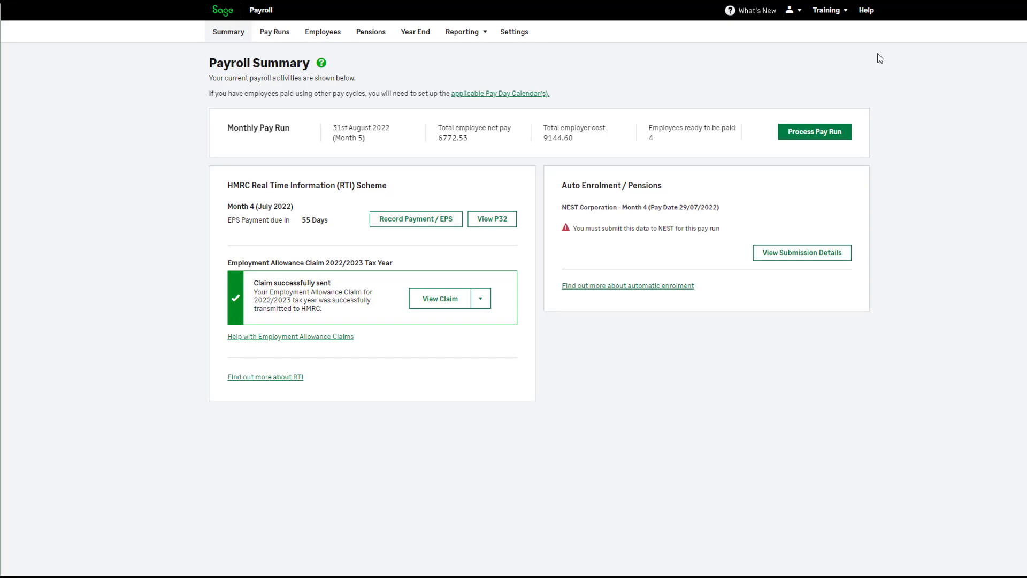
Open Help and browse the Sage University Free Sage Payroll Training courses
click(867, 12)
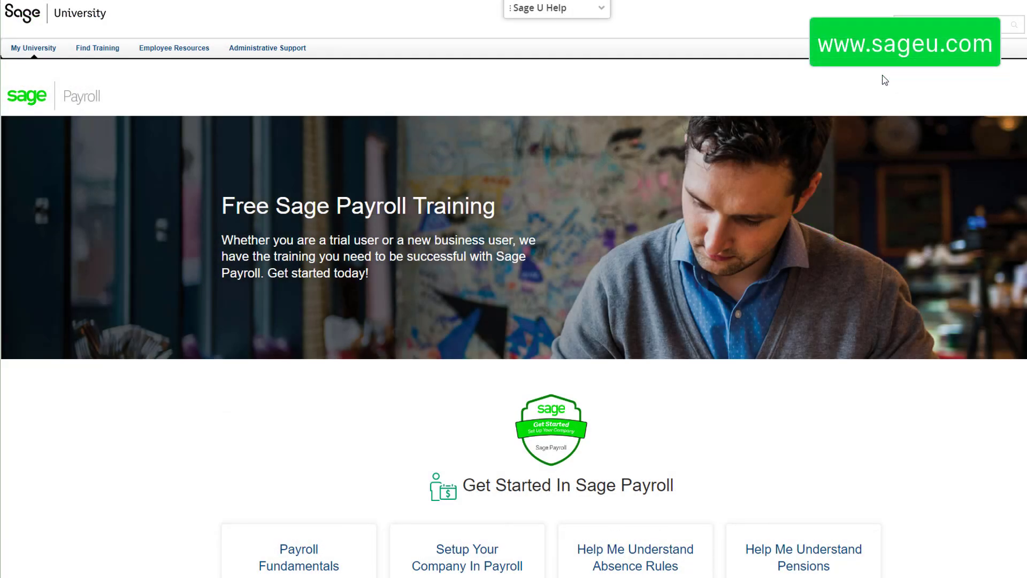
scroll(886, 80, down, 9)
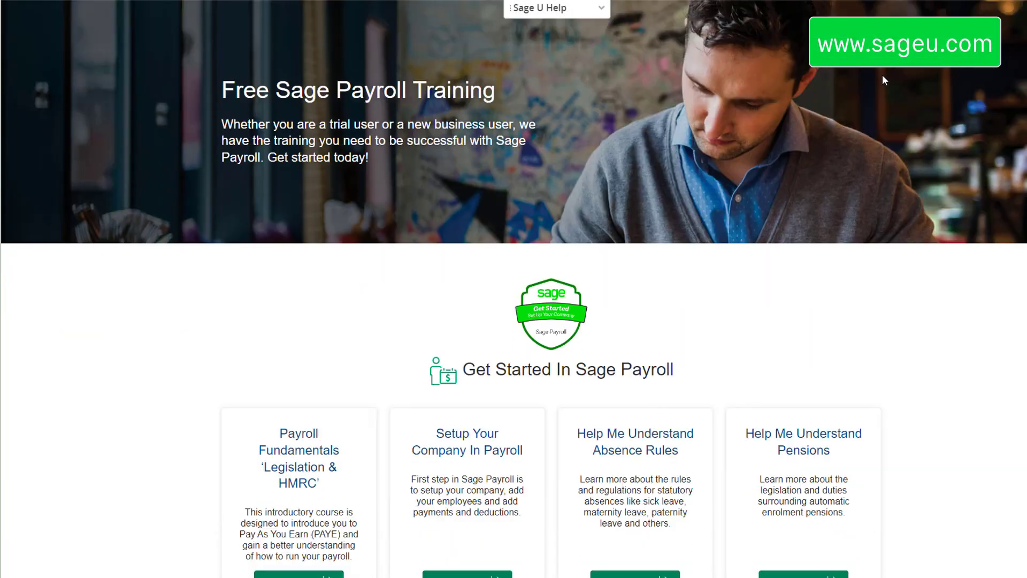
scroll(885, 81, down, 4)
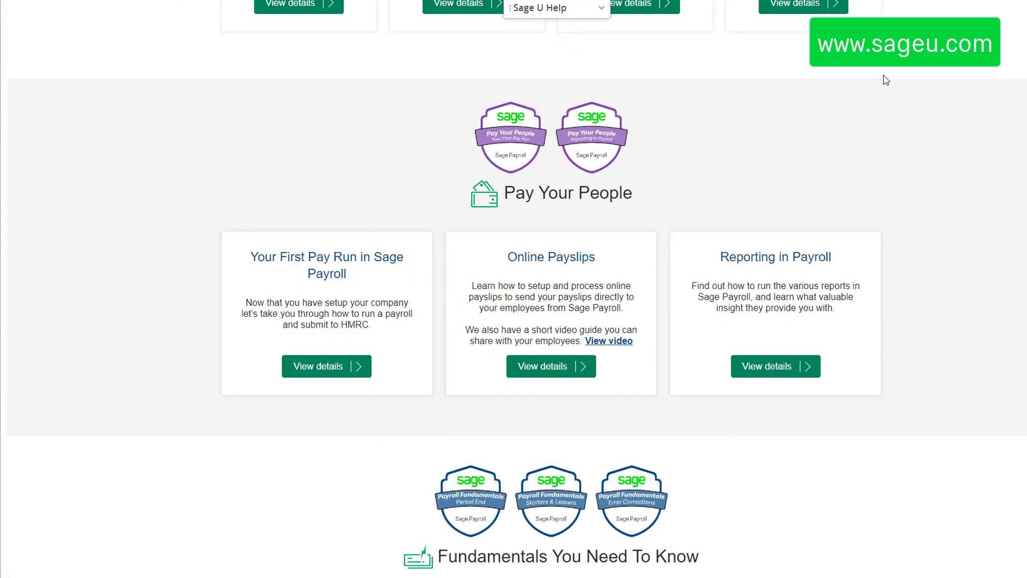
scroll(886, 80, down, 6)
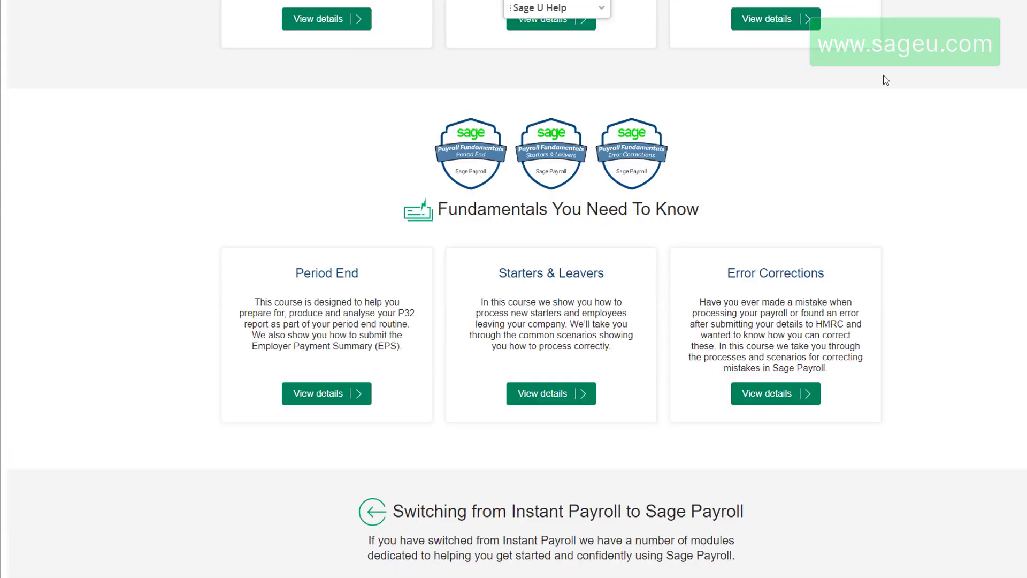